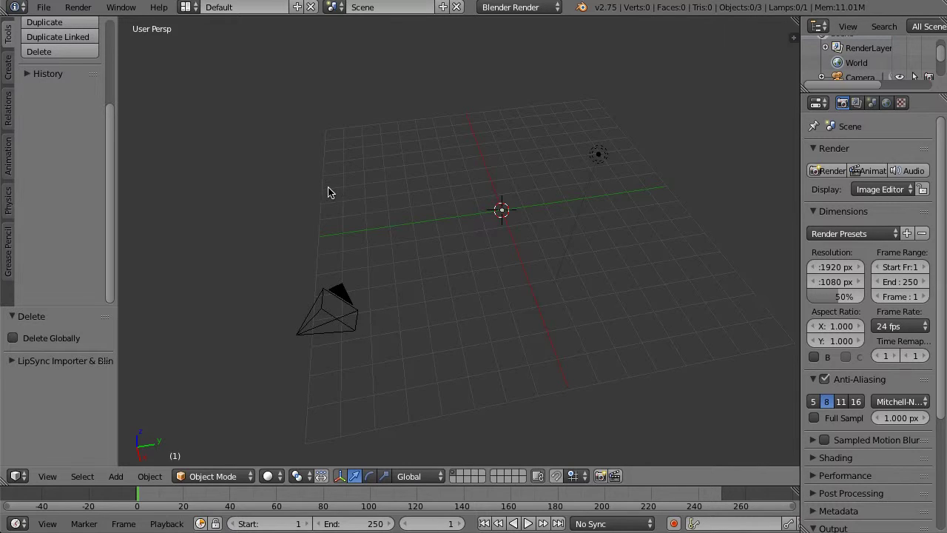
- Zoom in on the grid, which now holds only the camera and lamp, and bring up the Add menu
{"action": "scroll", "coordinate": [111, 157], "scroll_direction": "up", "scroll_amount": 4}
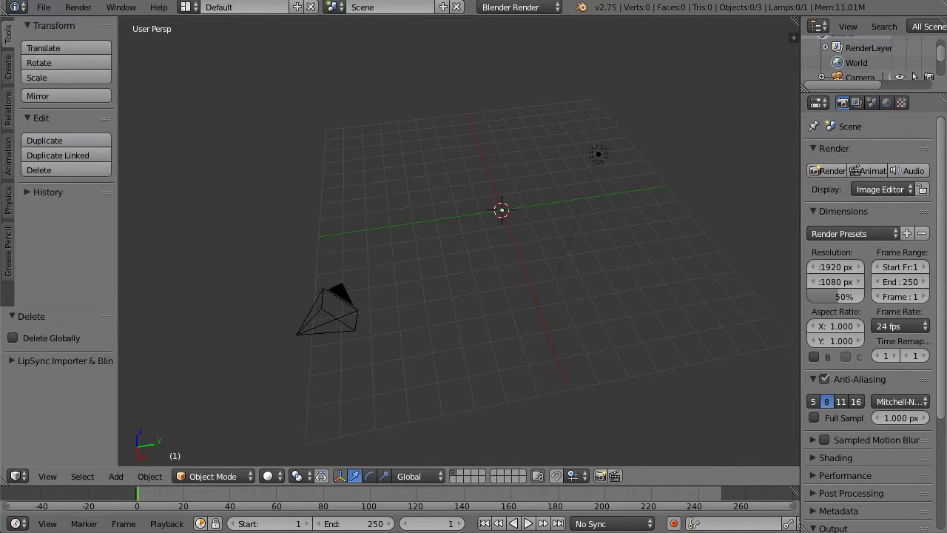
{"action": "key", "text": "shift+a"}
- Add a plane scaled by 2, frame it in view, and enter Edit Mode
{"action": "mouse_move", "coordinate": [434, 271]}
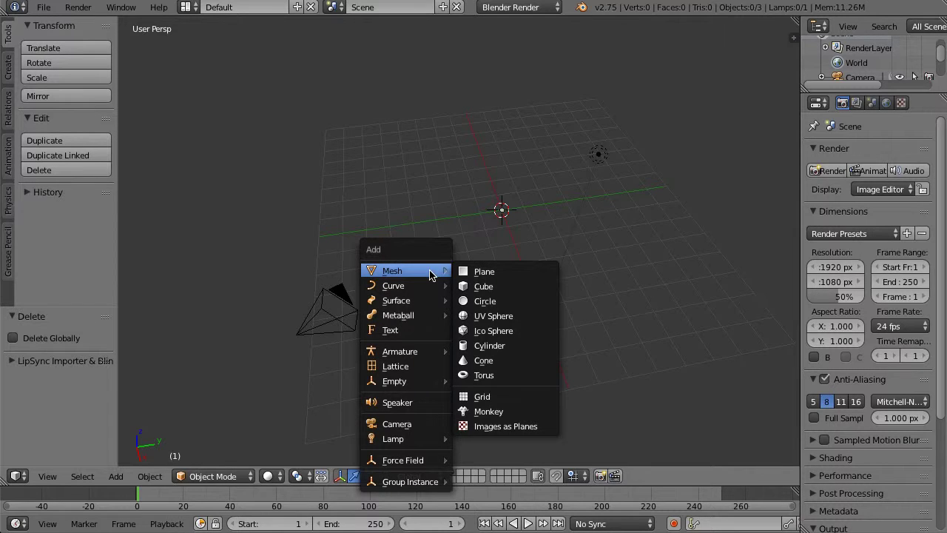
{"action": "left_click", "coordinate": [481, 271]}
{"action": "type", "text": "s"}
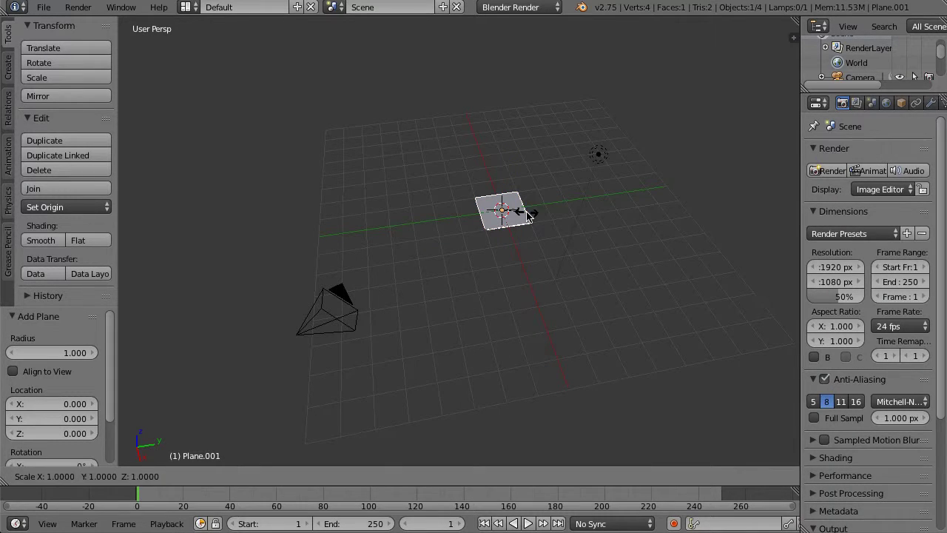
{"action": "type", "text": "2"}
{"action": "key", "text": "Return"}
{"action": "key", "text": "KP_Decimal"}
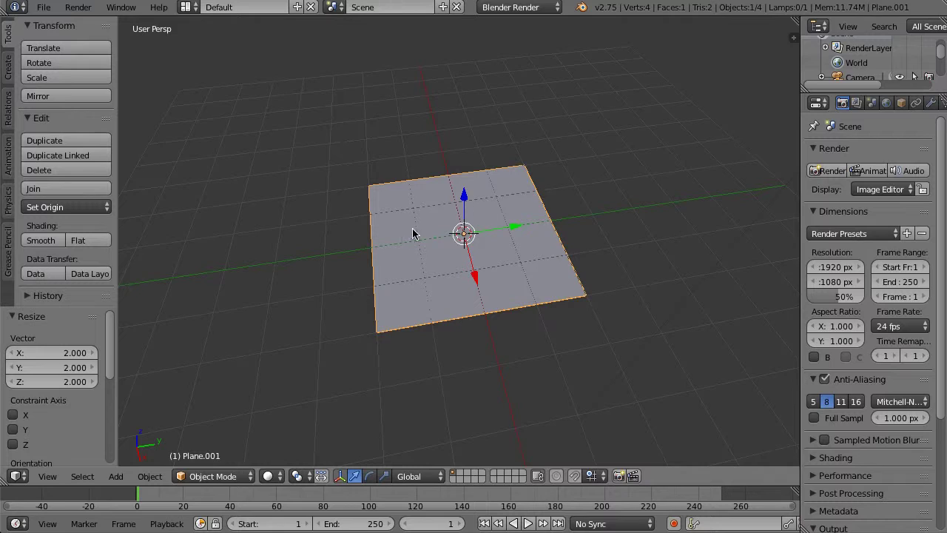
{"action": "key", "text": "Tab"}
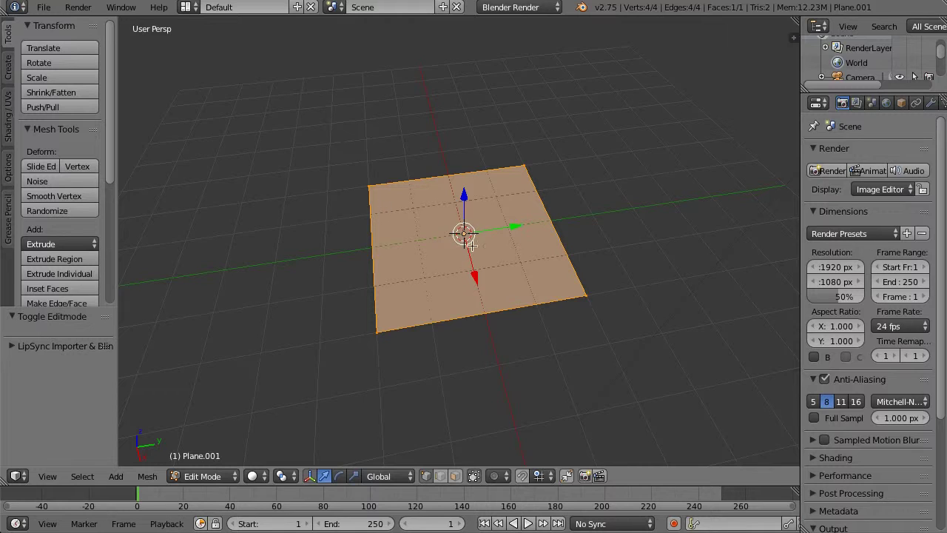
- Delete only the plane's face and select the four remaining outline edges
{"action": "key", "text": "x"}
{"action": "left_click", "coordinate": [577, 209]}
{"action": "middle_click_drag", "start_coordinate": [489, 256], "coordinate": [585, 251]}
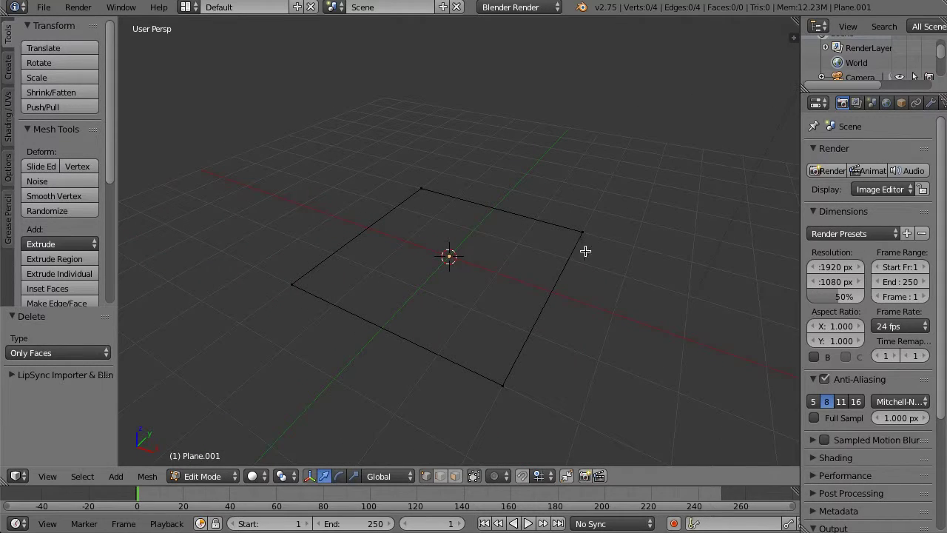
{"action": "key", "text": "a"}
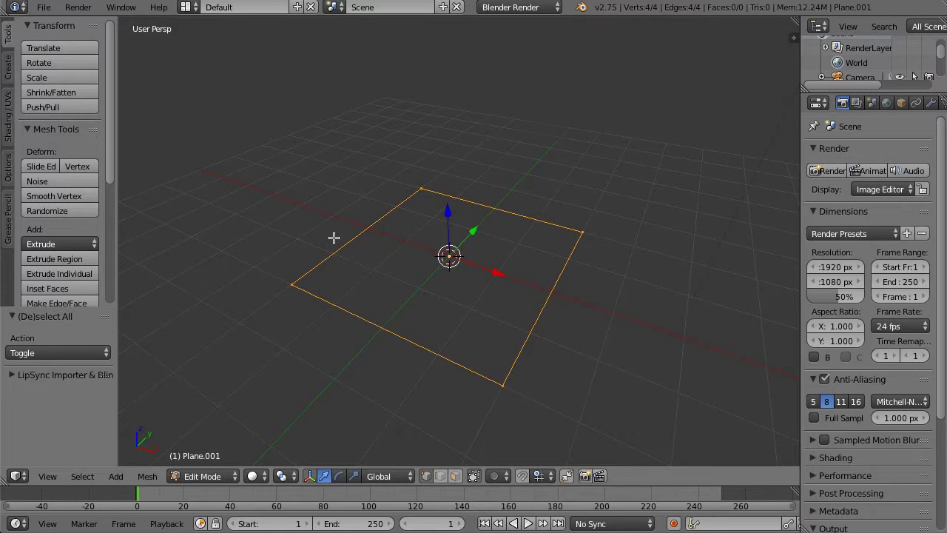
{"action": "scroll", "coordinate": [19, 227], "scroll_direction": "down", "scroll_amount": 3}
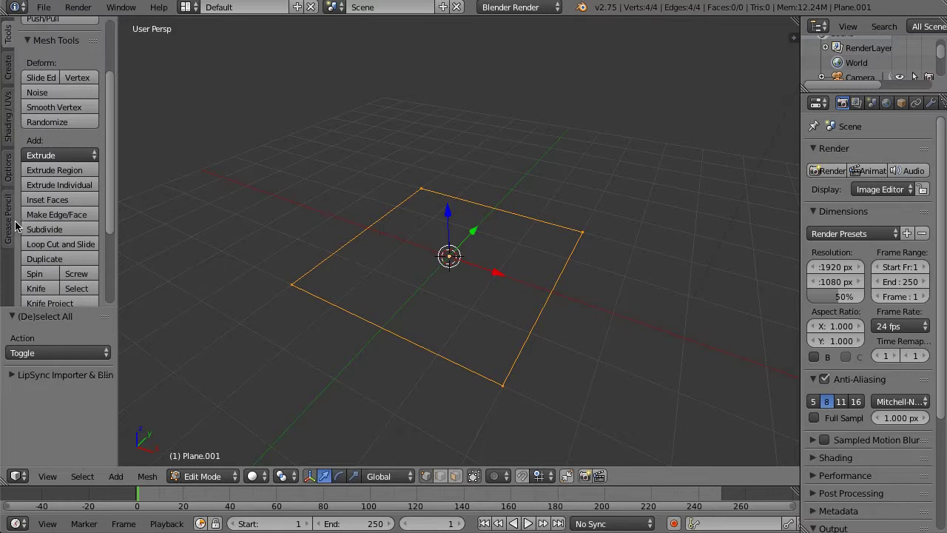
- Subdivide the square's edges with 5 cuts each, giving 24 vertices
{"action": "left_click", "coordinate": [56, 231]}
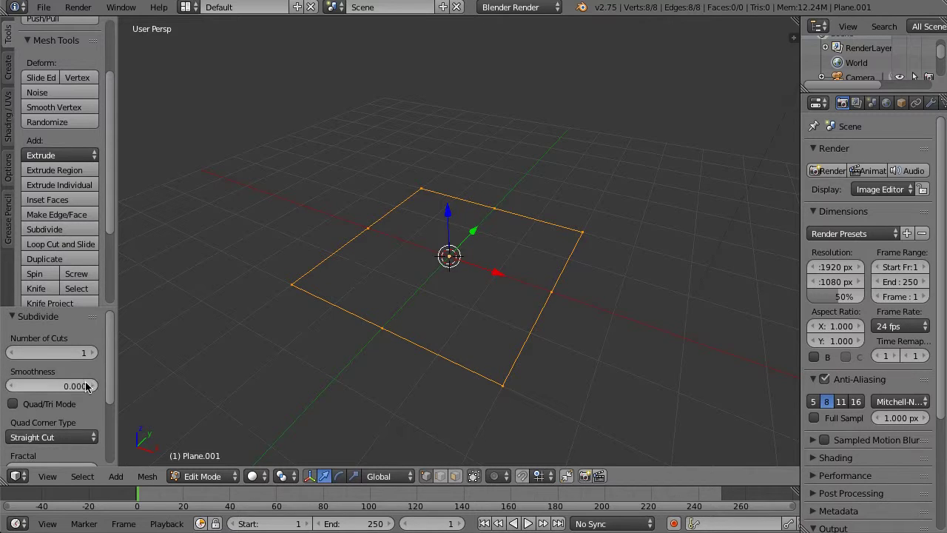
{"action": "left_click", "coordinate": [89, 353]}
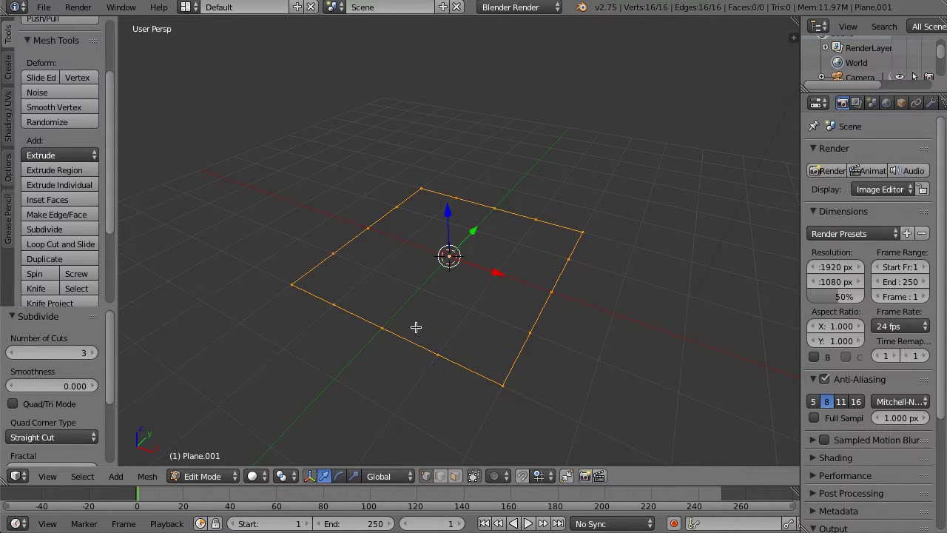
{"action": "left_click", "coordinate": [87, 354]}
{"action": "left_click", "coordinate": [89, 353]}
{"action": "middle_click_drag", "start_coordinate": [596, 135], "coordinate": [560, 203]}
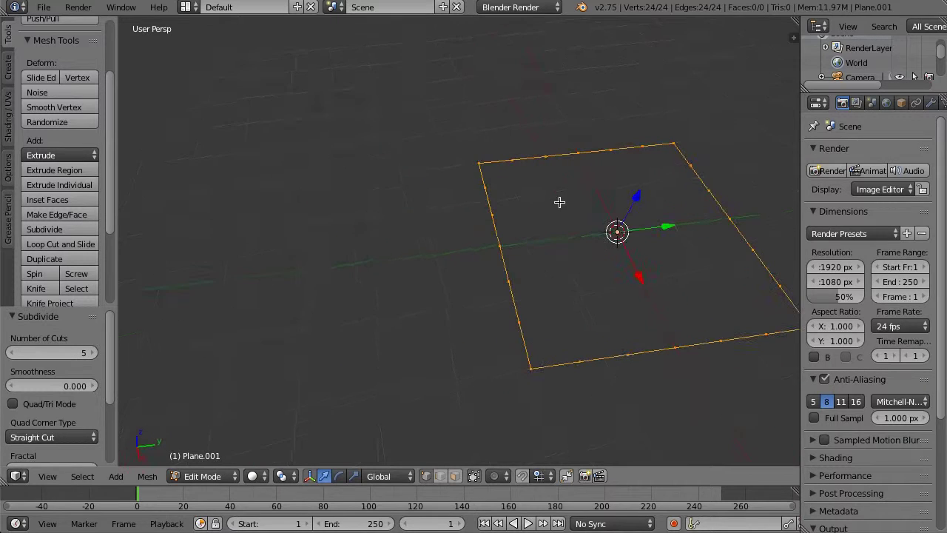
{"action": "middle_click_drag", "start_coordinate": [650, 195], "coordinate": [471, 170]}
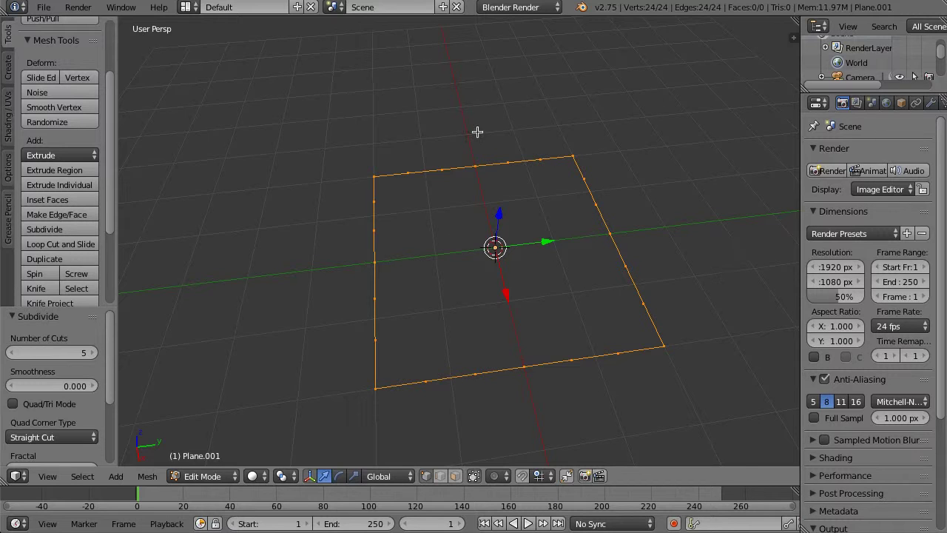
{"action": "middle_click_drag", "start_coordinate": [367, 260], "coordinate": [655, 90]}
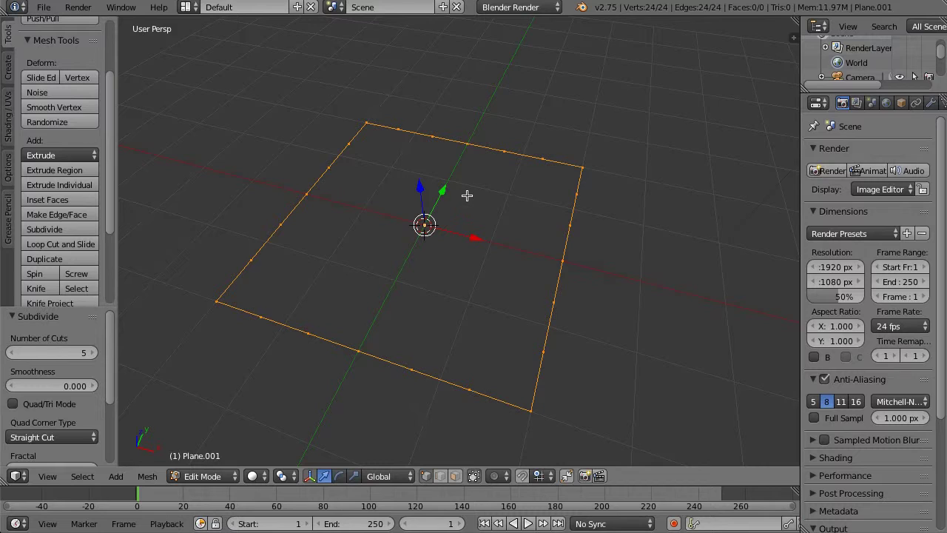
- Try Make Edge/Face, undo the stray triangle, and bring up the Faces menu
{"action": "key", "text": "v"}
{"action": "key", "text": "f"}
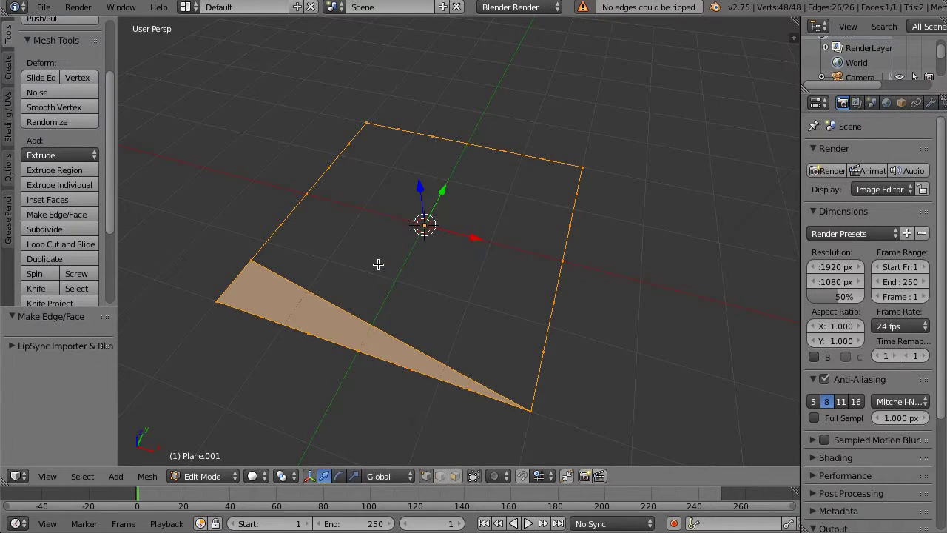
{"action": "middle_click_drag", "start_coordinate": [237, 314], "coordinate": [539, 243], "text": "shift"}
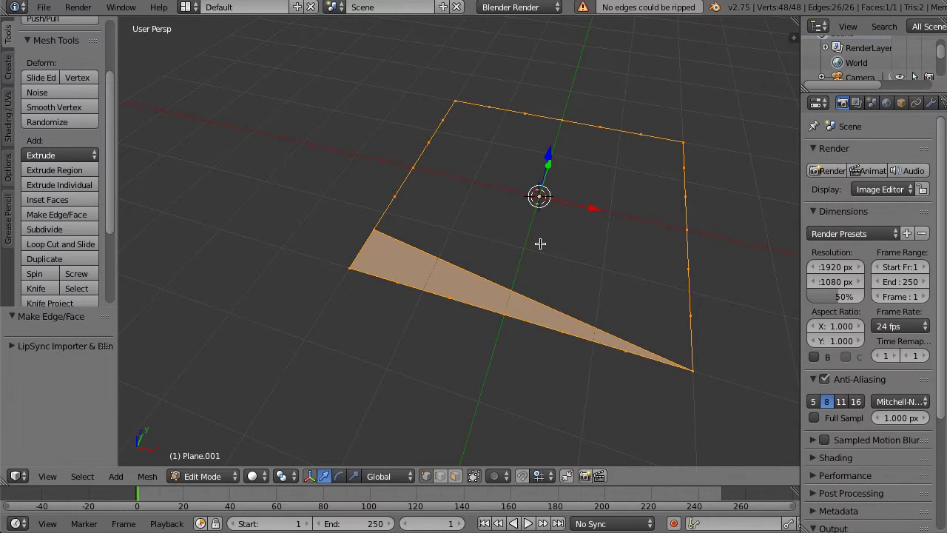
{"action": "key", "text": "ctrl+z"}
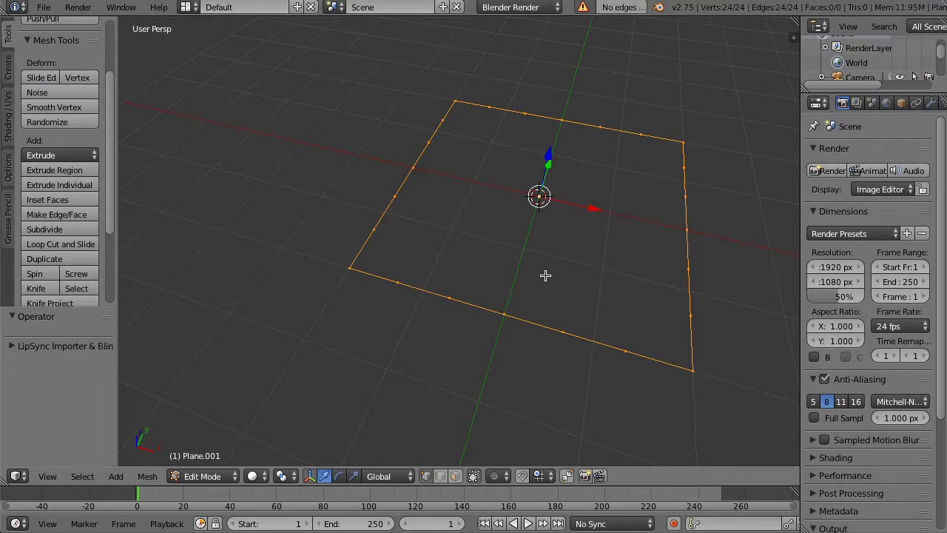
{"action": "key", "text": "ctrl+f"}
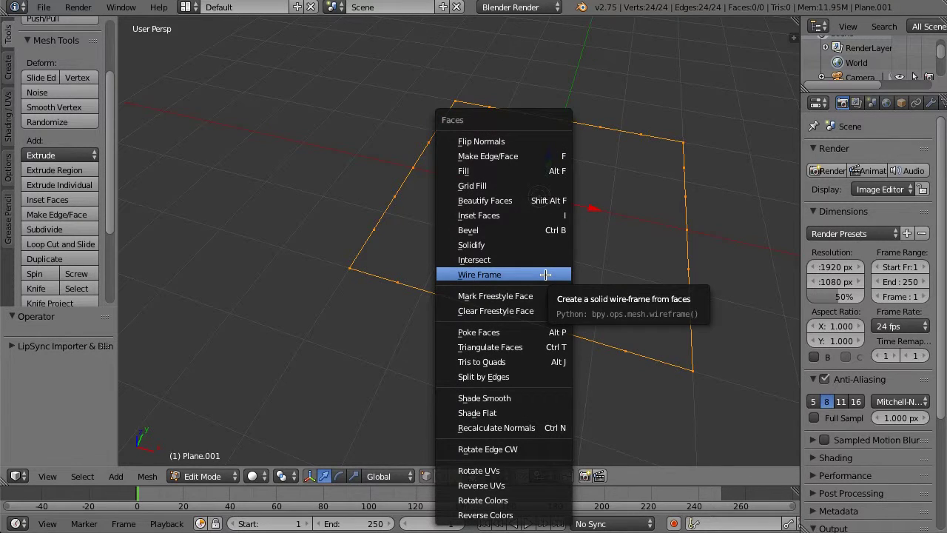
- Fill the 24-vertex loop with triangle faces, inspect the result, then undo the fill
{"action": "left_click", "coordinate": [508, 172]}
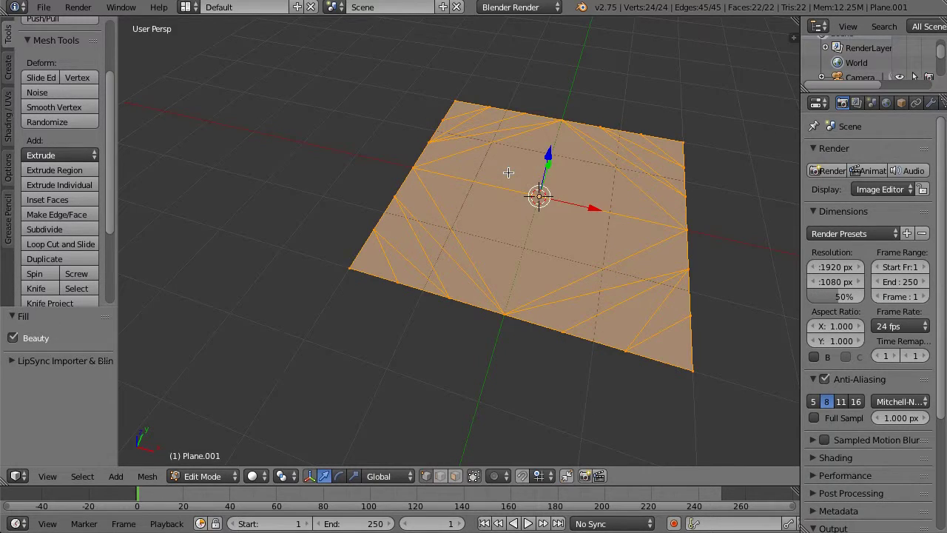
{"action": "middle_click_drag", "start_coordinate": [697, 238], "coordinate": [415, 247]}
{"action": "scroll", "coordinate": [466, 303], "scroll_direction": "up", "scroll_amount": 5}
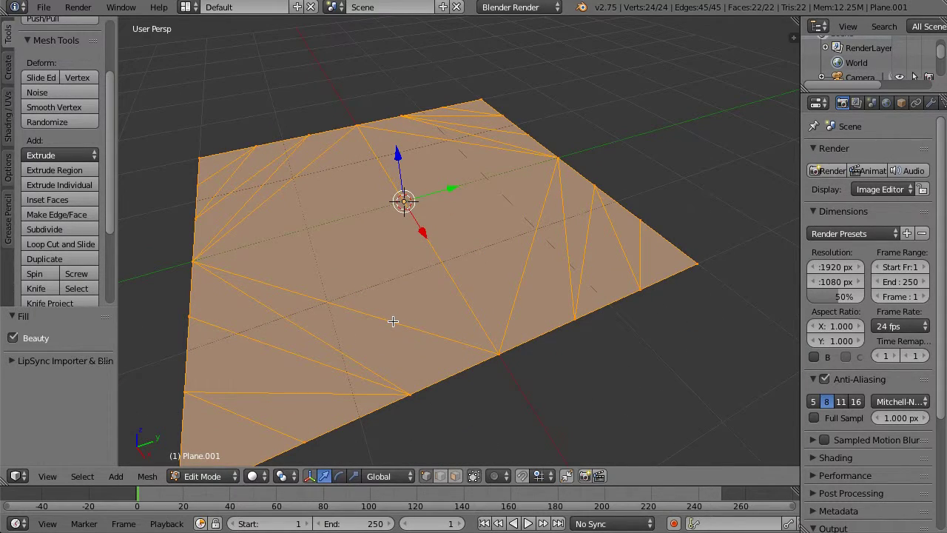
{"action": "scroll", "coordinate": [393, 321], "scroll_direction": "down", "scroll_amount": 1}
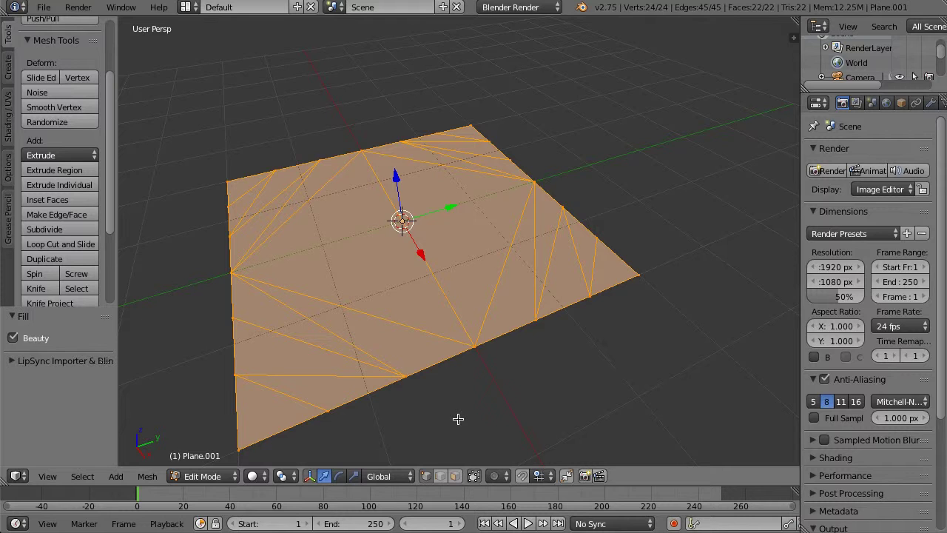
{"action": "middle_click_drag", "start_coordinate": [453, 422], "coordinate": [545, 372], "text": "shift"}
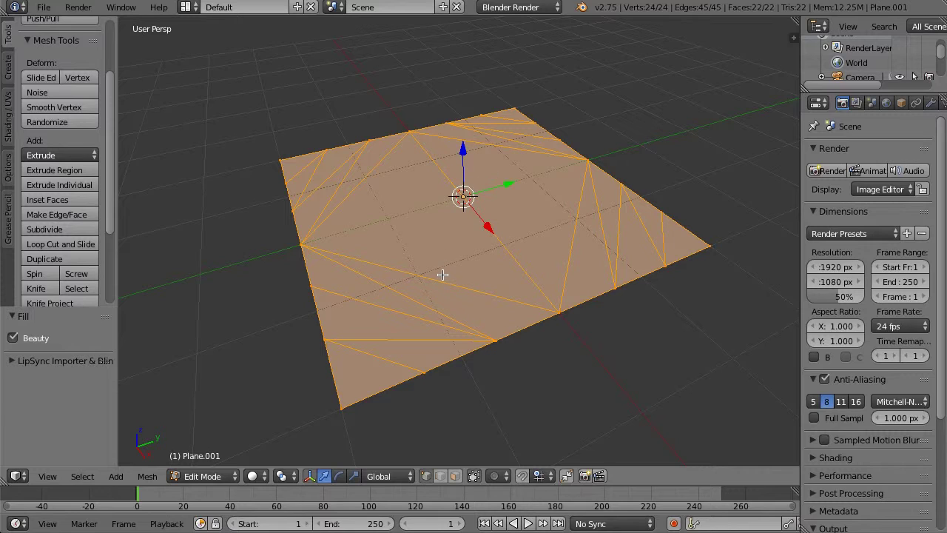
{"action": "key", "text": "ctrl+z"}
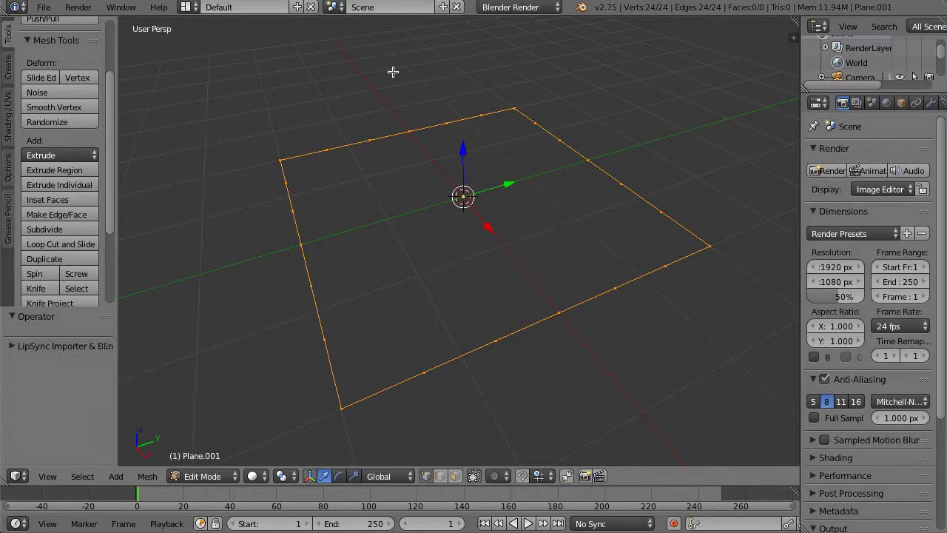
- Grid Fill the outline into a 6-span grid of 36 quad faces
{"action": "key", "text": "ctrl+f"}
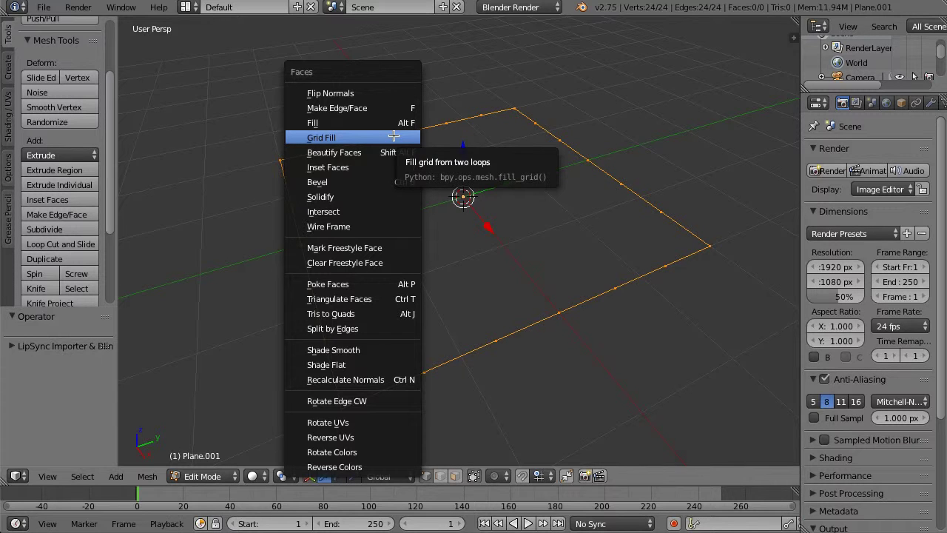
{"action": "left_click", "coordinate": [393, 136]}
{"action": "middle_click_drag", "start_coordinate": [465, 252], "coordinate": [786, 279]}
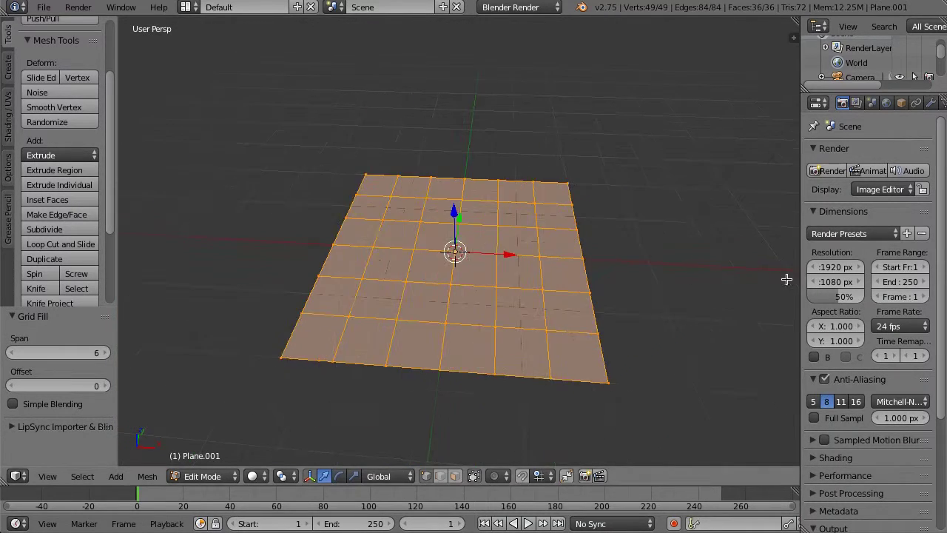
- Select a single vertex near the grid's centre and show the Proportional Editing options
{"action": "middle_click_drag", "start_coordinate": [434, 318], "coordinate": [492, 289]}
{"action": "right_click", "coordinate": [493, 289]}
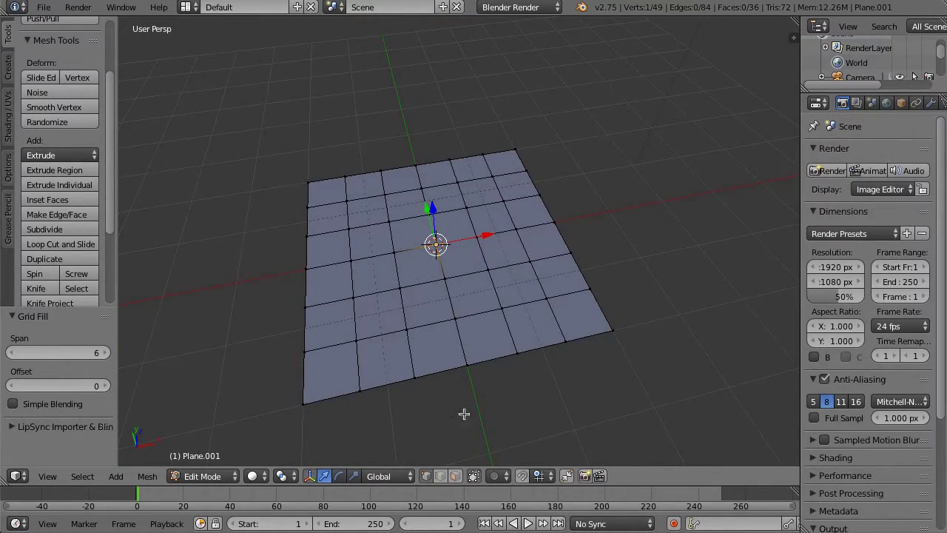
{"action": "left_click", "coordinate": [499, 476]}
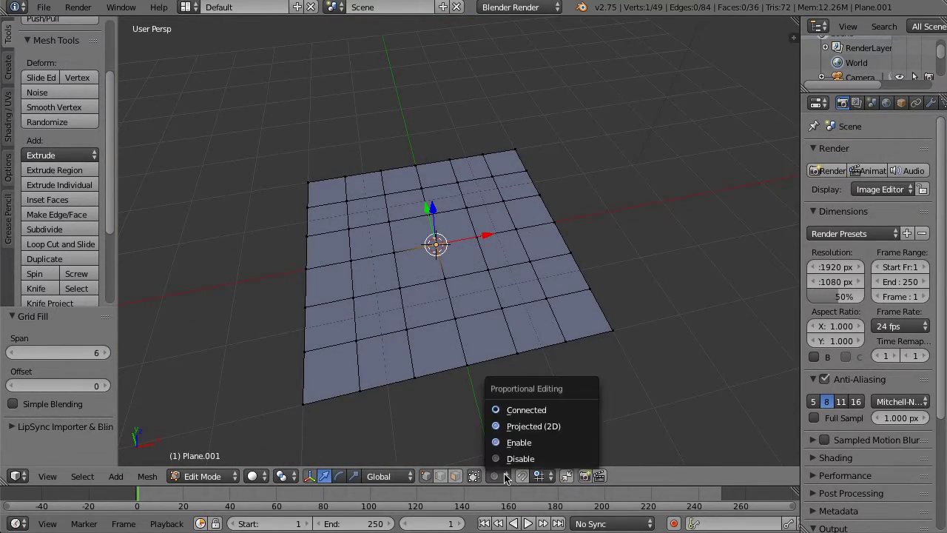
- With Connected proportional editing, sink the vertex -1.723 on Z with a 1.46 falloff
{"action": "left_click", "coordinate": [525, 410]}
{"action": "key", "text": "g"}
{"action": "key", "text": "z"}
{"action": "scroll", "coordinate": [508, 242], "scroll_direction": "down", "scroll_amount": 2}
{"action": "scroll", "coordinate": [508, 243], "scroll_direction": "up", "scroll_amount": 2}
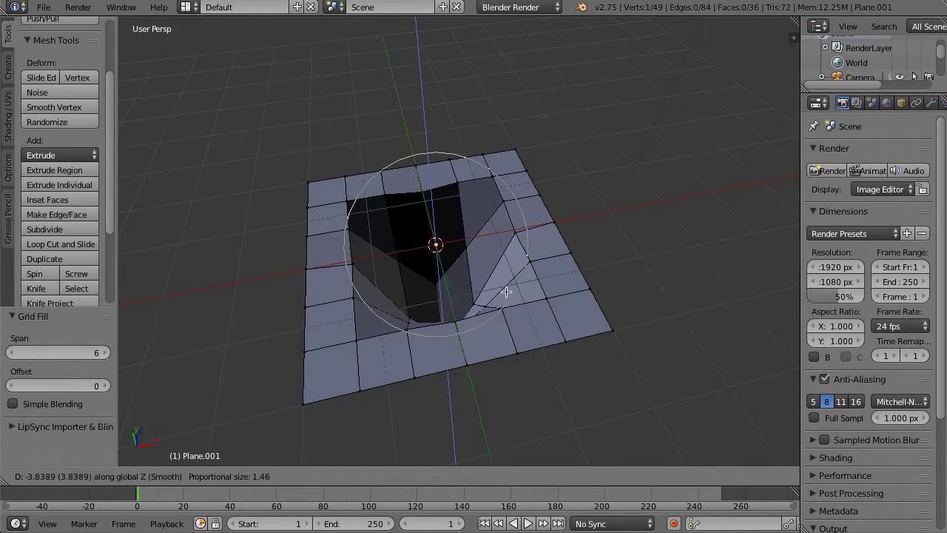
{"action": "left_click", "coordinate": [502, 247]}
{"action": "middle_click_drag", "start_coordinate": [382, 405], "coordinate": [414, 347]}
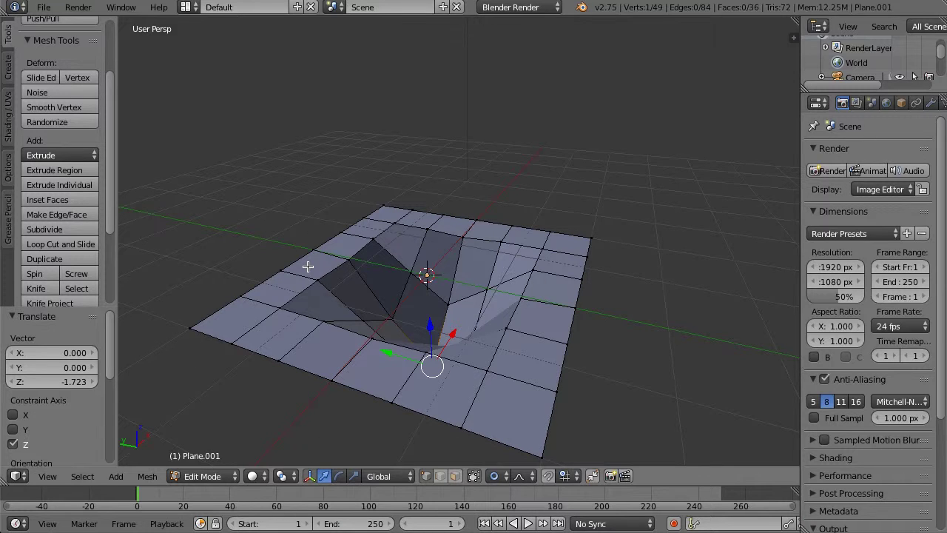
{"action": "middle_click_drag", "start_coordinate": [554, 224], "coordinate": [593, 222]}
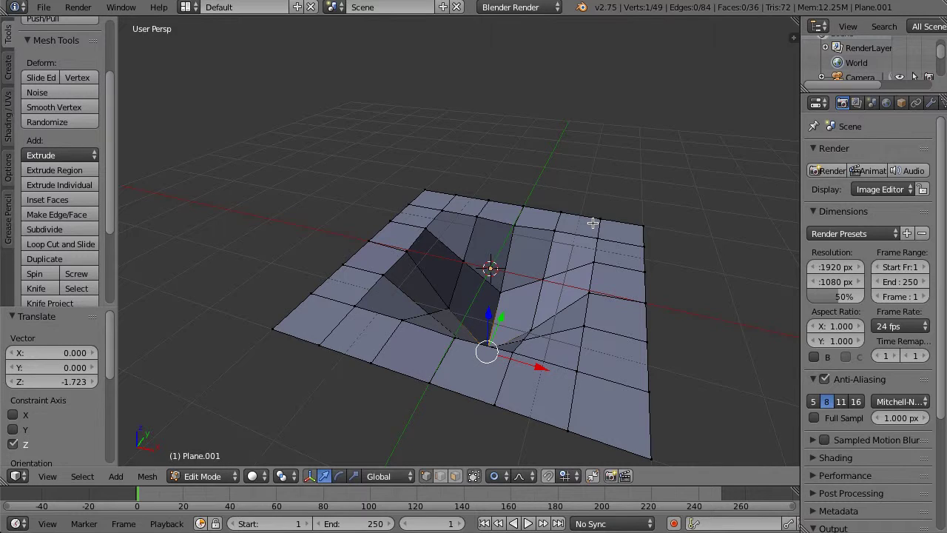
{"action": "middle_click_drag", "start_coordinate": [586, 222], "coordinate": [416, 248]}
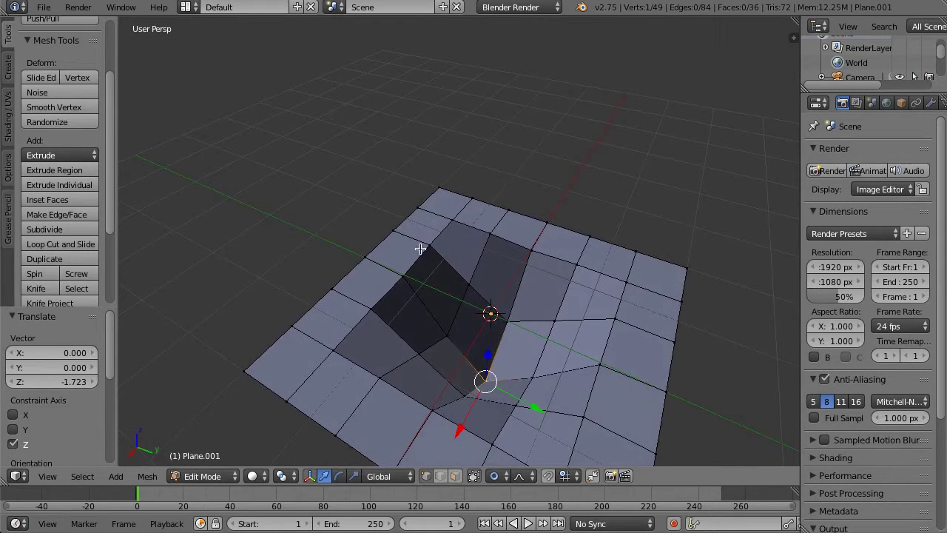
- Extrude a far-edge vertex upward and join it to another border vertex as a spike
{"action": "right_click", "coordinate": [474, 199]}
{"action": "right_click", "coordinate": [510, 209], "text": "shift"}
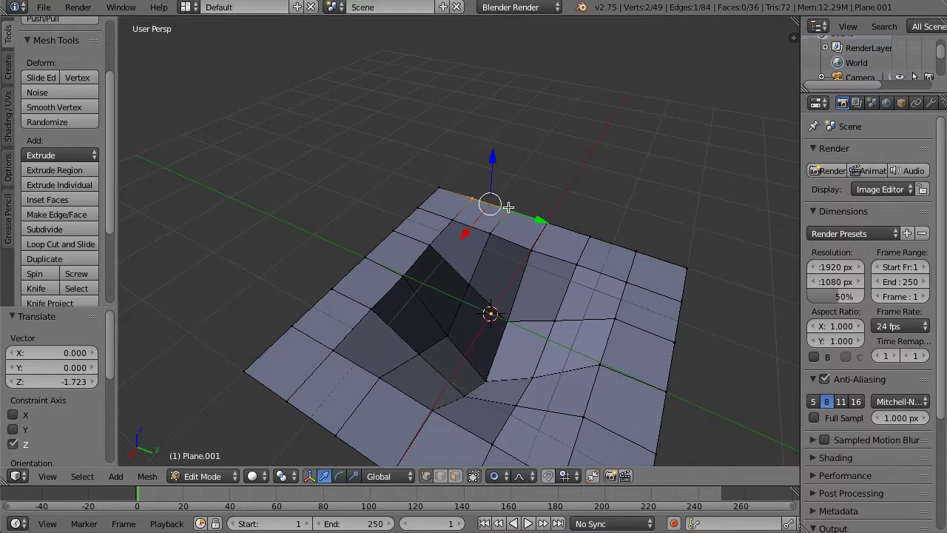
{"action": "right_click", "coordinate": [511, 210]}
{"action": "key", "text": "e"}
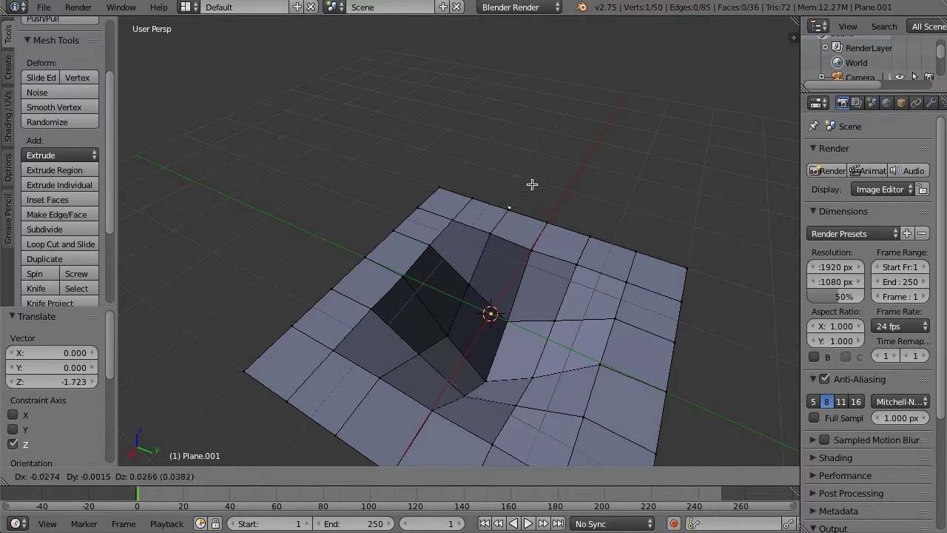
{"action": "left_click", "coordinate": [665, 111]}
{"action": "right_click", "coordinate": [590, 236], "text": "shift"}
{"action": "key", "text": "f"}
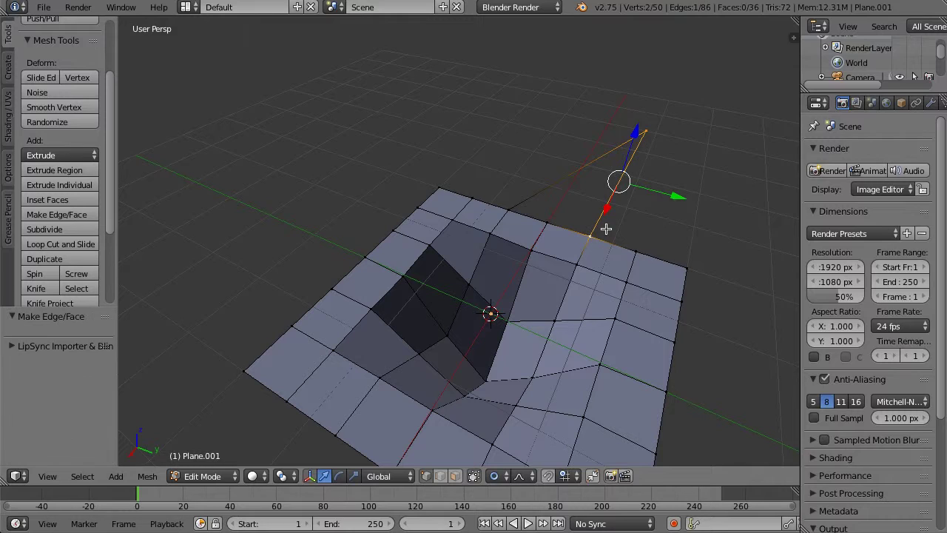
{"action": "key", "text": "a"}
{"action": "middle_click_drag", "start_coordinate": [711, 230], "coordinate": [529, 178], "text": "shift"}
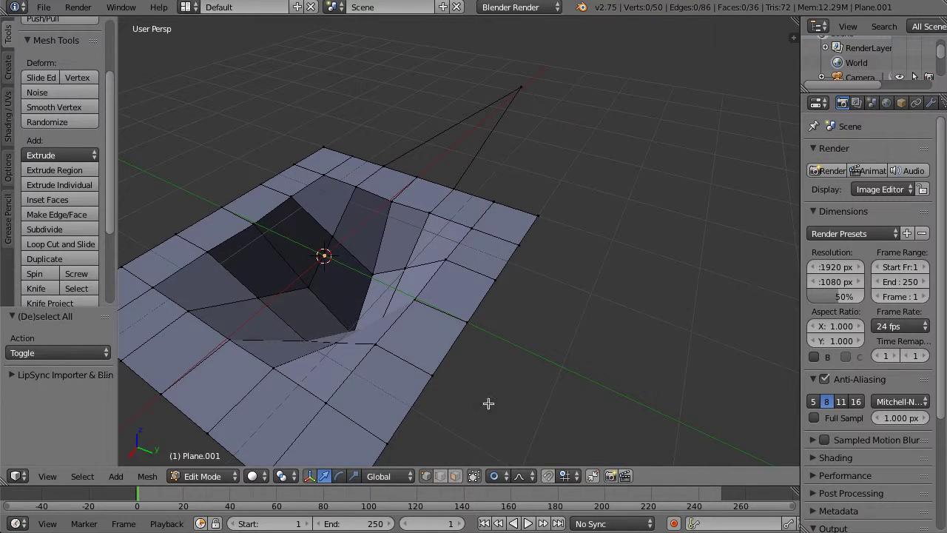
{"action": "middle_click_drag", "start_coordinate": [334, 313], "coordinate": [472, 302]}
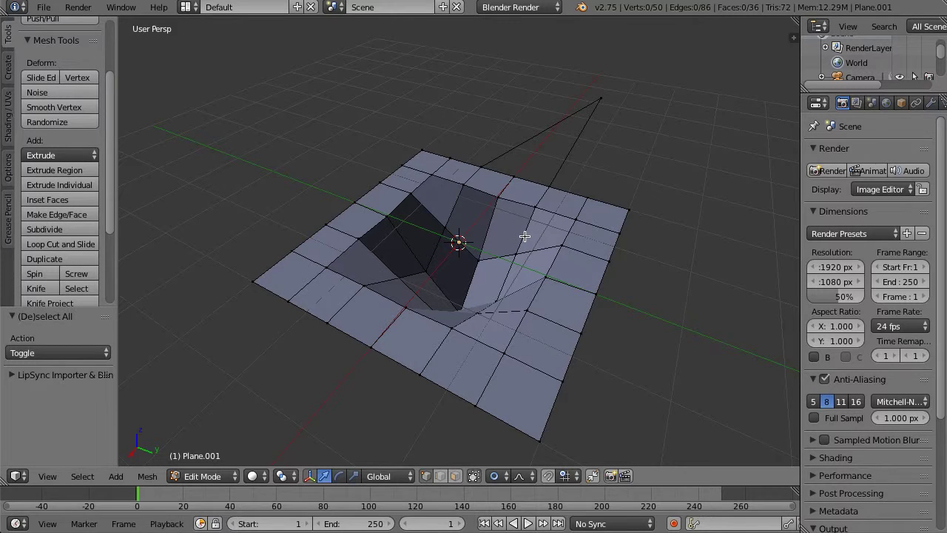
- Merge the raised spike vertex back down at the centre
{"action": "key", "text": "a"}
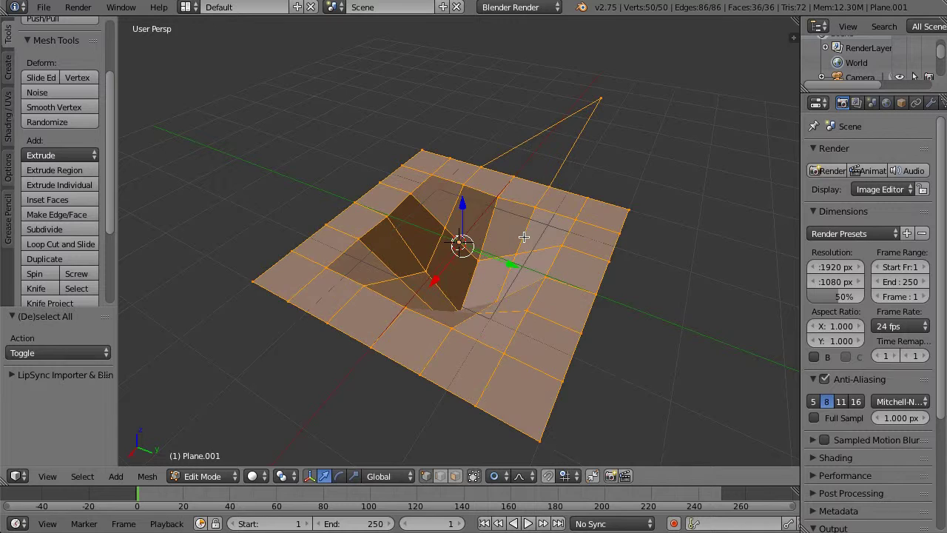
{"action": "key", "text": "x"}
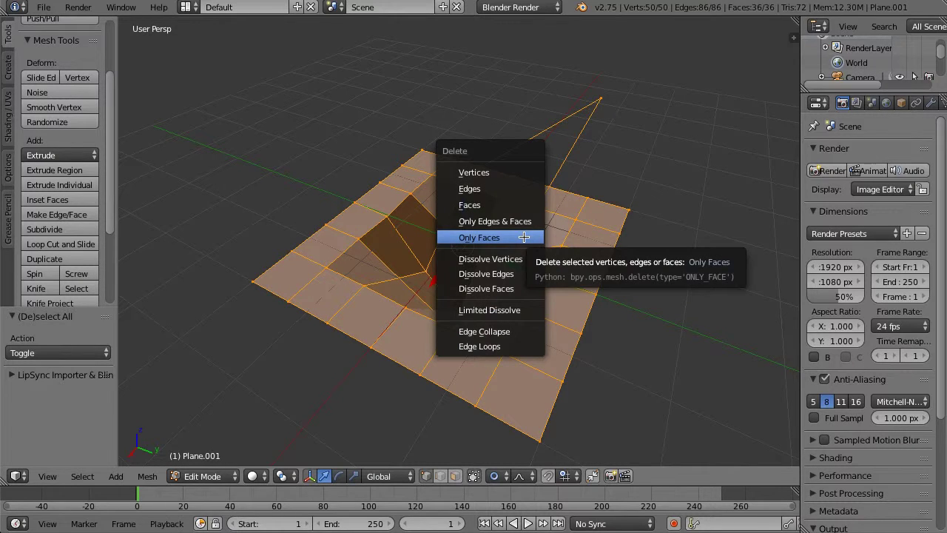
{"action": "left_click", "coordinate": [524, 237]}
{"action": "key", "text": "g"}
{"action": "left_click", "coordinate": [521, 239]}
- Delete the faces and interior vertices, leaving only the 24-vertex border loop
{"action": "key", "text": "a"}
{"action": "key", "text": "x"}
{"action": "left_click", "coordinate": [522, 240]}
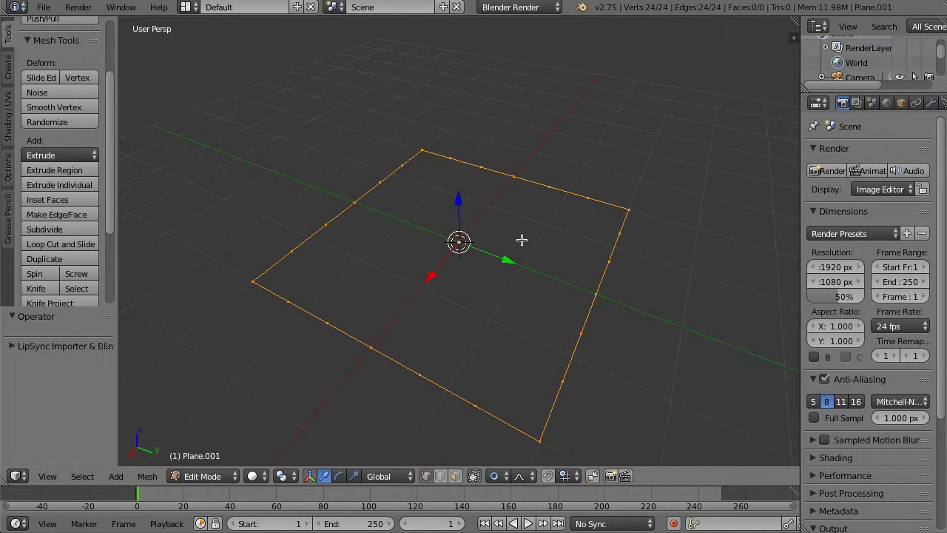
{"action": "key", "text": "ctrl+f"}
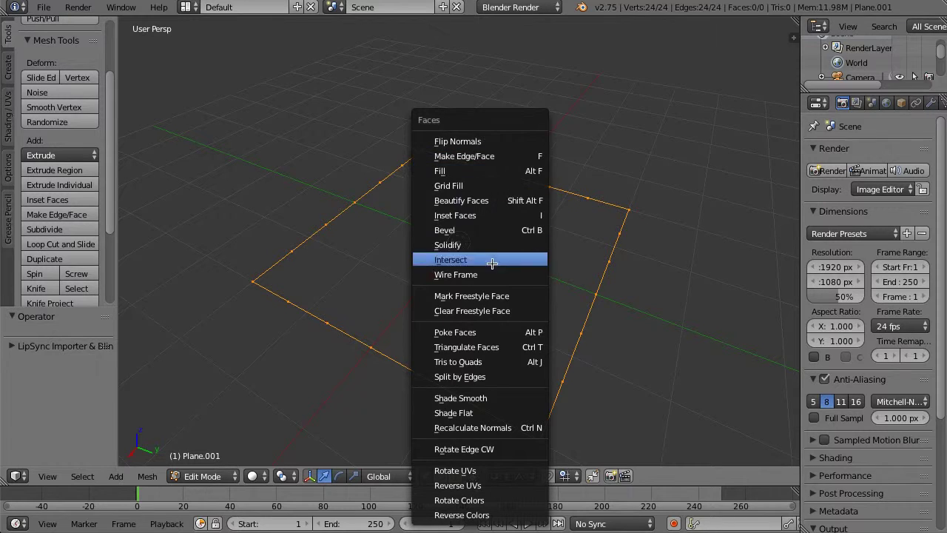
- Test triangulating, then a single-face fill triangulated, undoing each to leave the loop faceless
{"action": "left_click", "coordinate": [491, 346]}
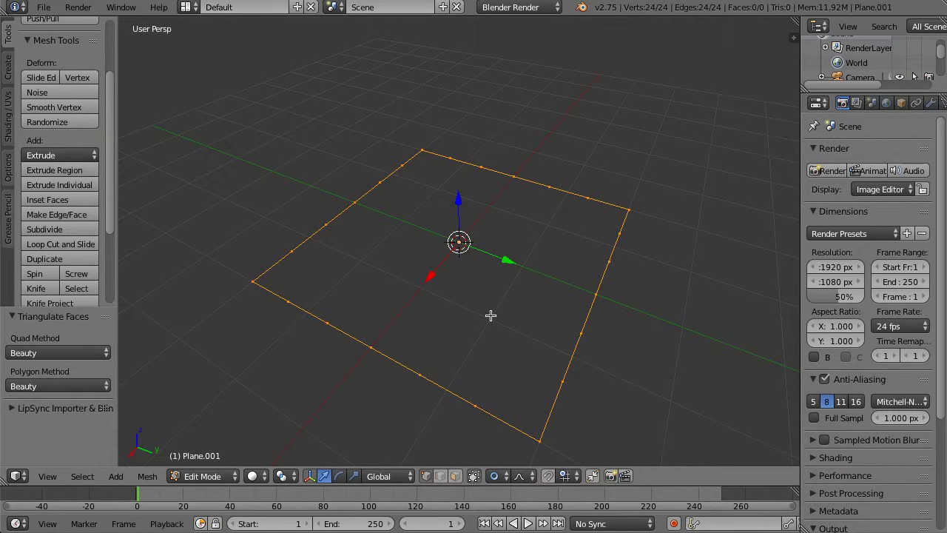
{"action": "key", "text": "ctrl+z"}
{"action": "key", "text": "ctrl+f"}
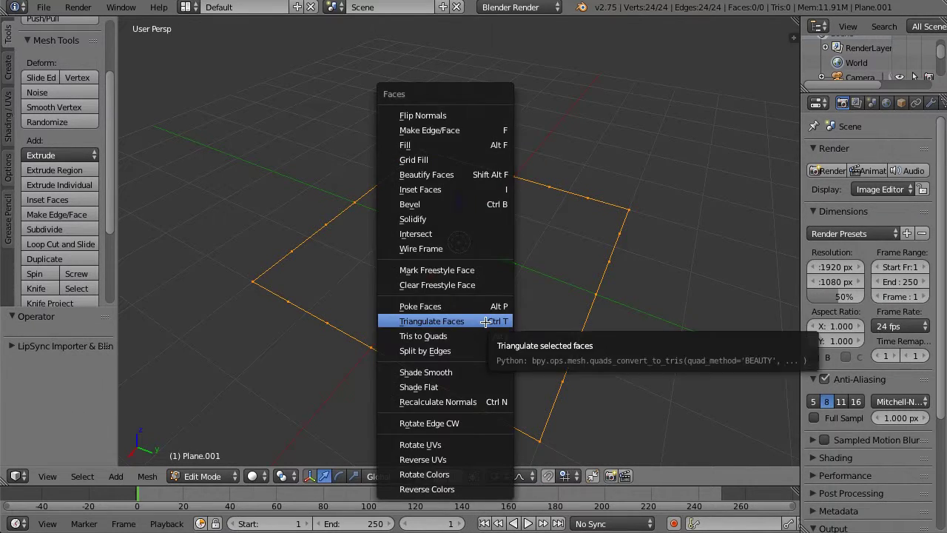
{"action": "left_click", "coordinate": [436, 131]}
{"action": "key", "text": "ctrl+t"}
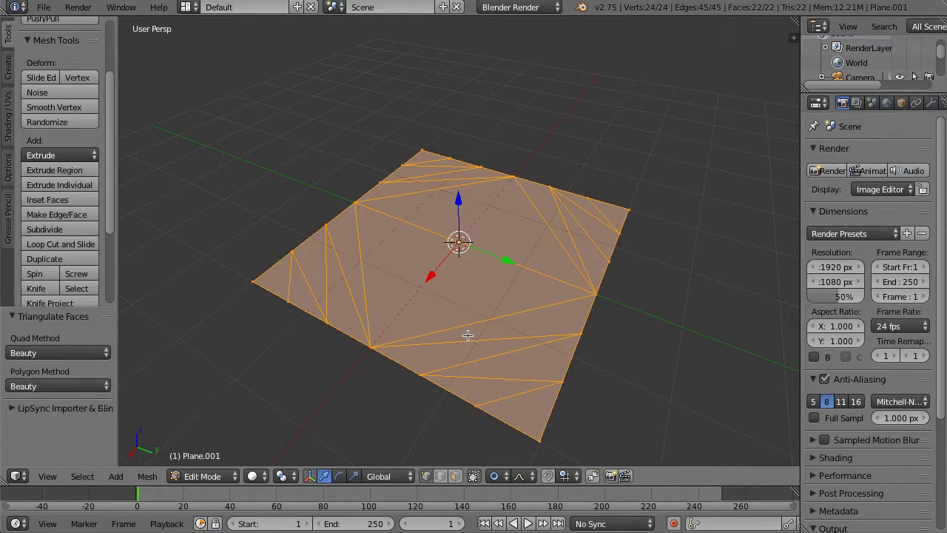
{"action": "key", "text": "ctrl+z"}
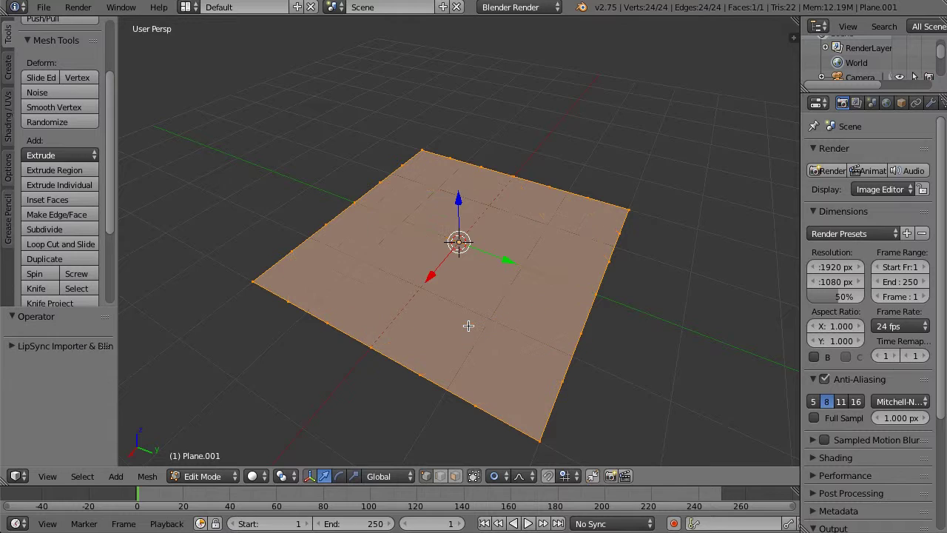
{"action": "key", "text": "ctrl+z"}
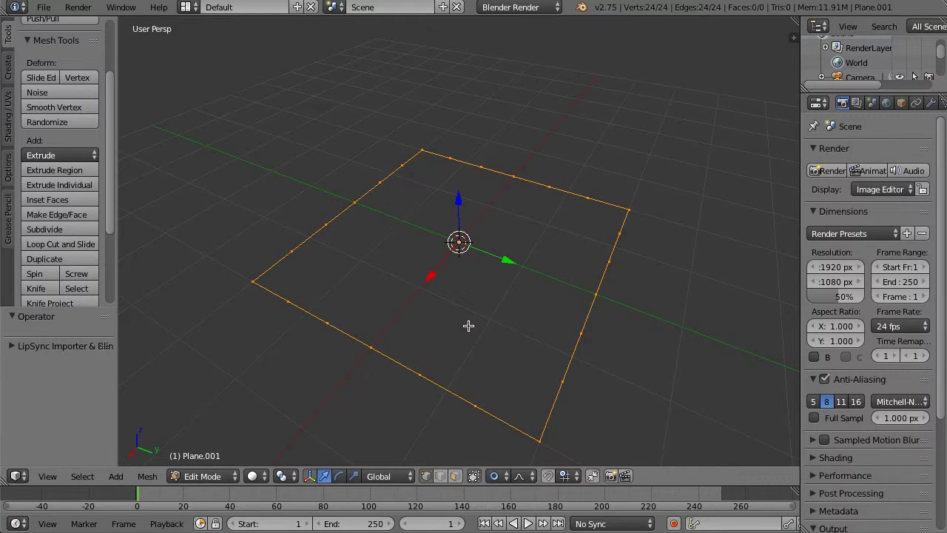
- Try an Alt+F triangle fill and undo it, then Grid Fill the loop with quads
{"action": "key", "text": "alt+f"}
{"action": "key", "text": "ctrl+z"}
{"action": "key", "text": "ctrl+f"}
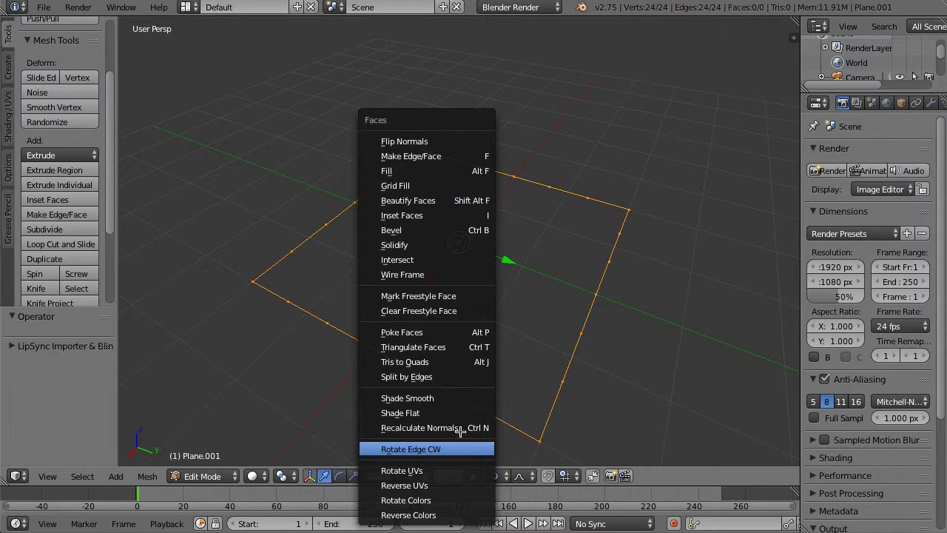
{"action": "left_click", "coordinate": [448, 185]}
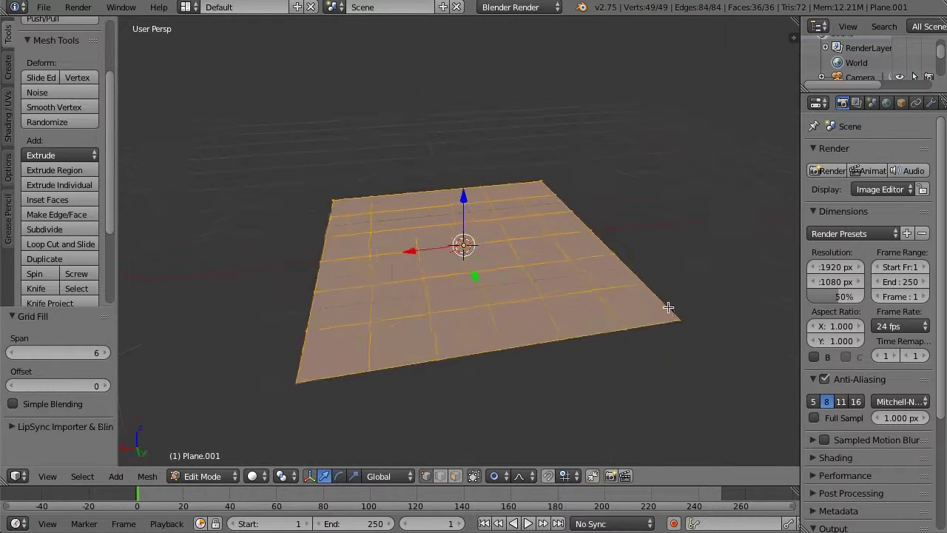